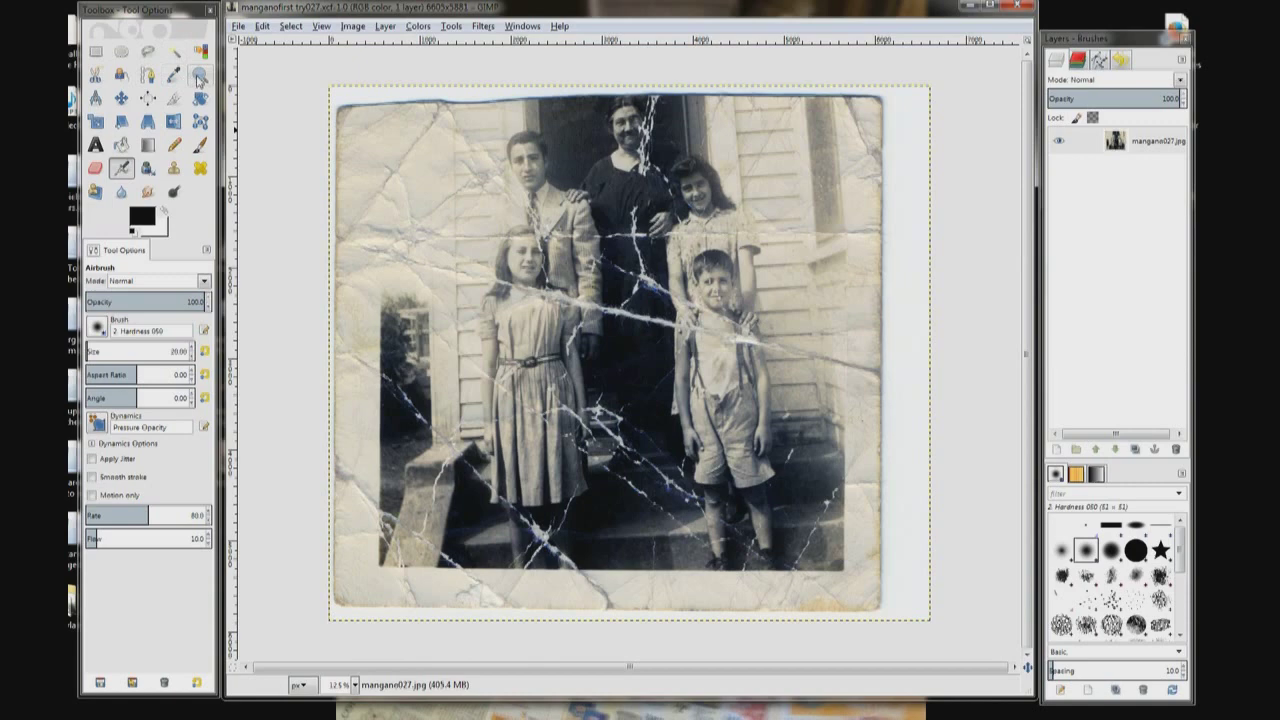
Clone the dark background over the upper end of the crack beside the left jaw of the dark-haired girl in the doorway group
click(198, 78)
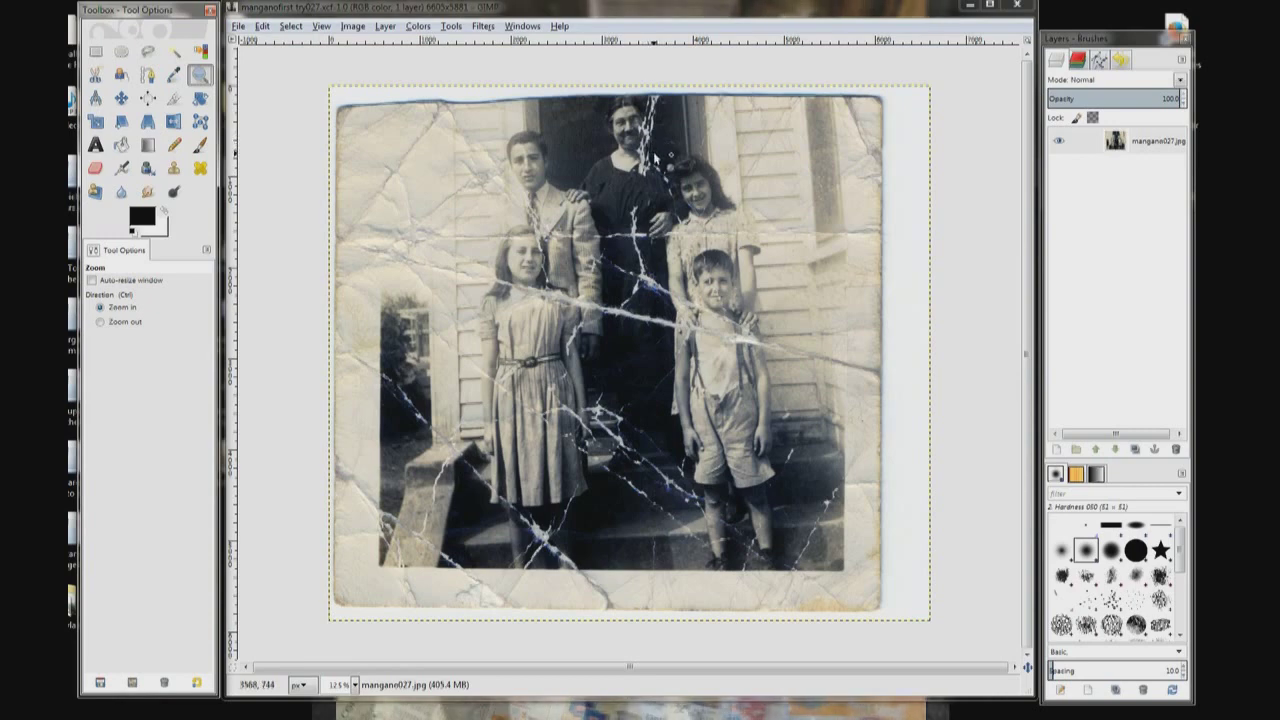
drag(652, 155, 758, 242)
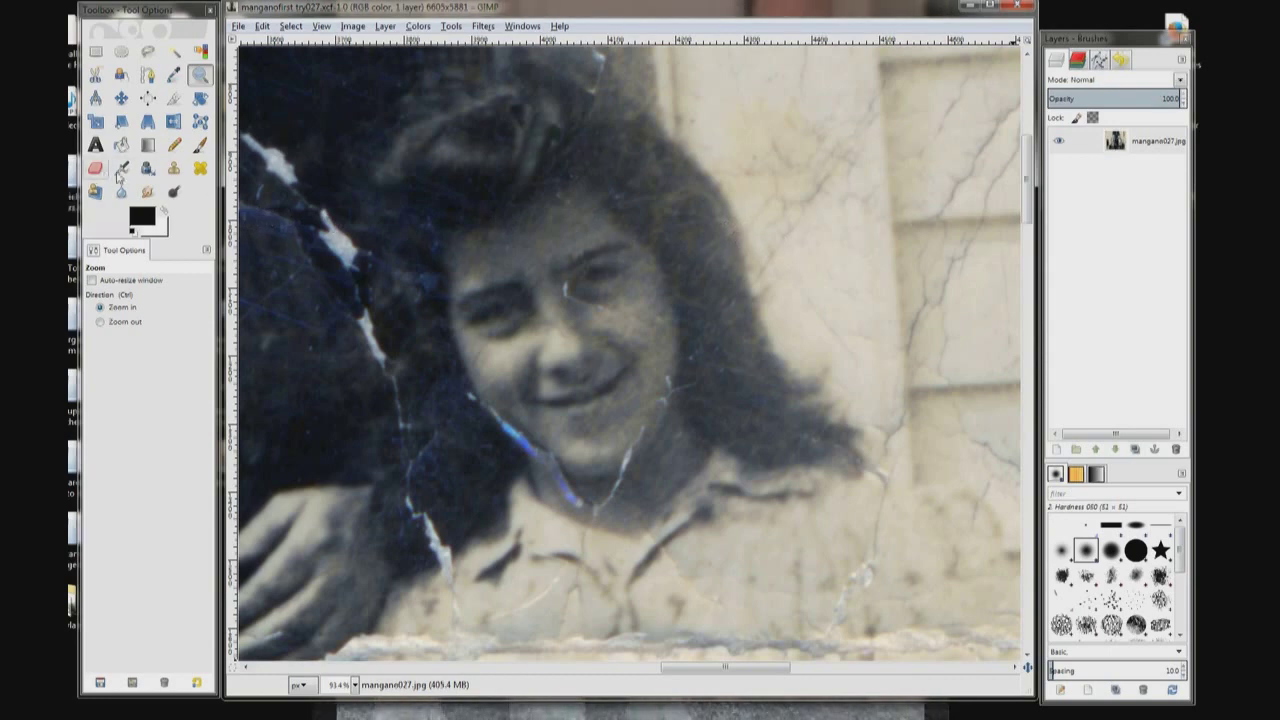
click(177, 168)
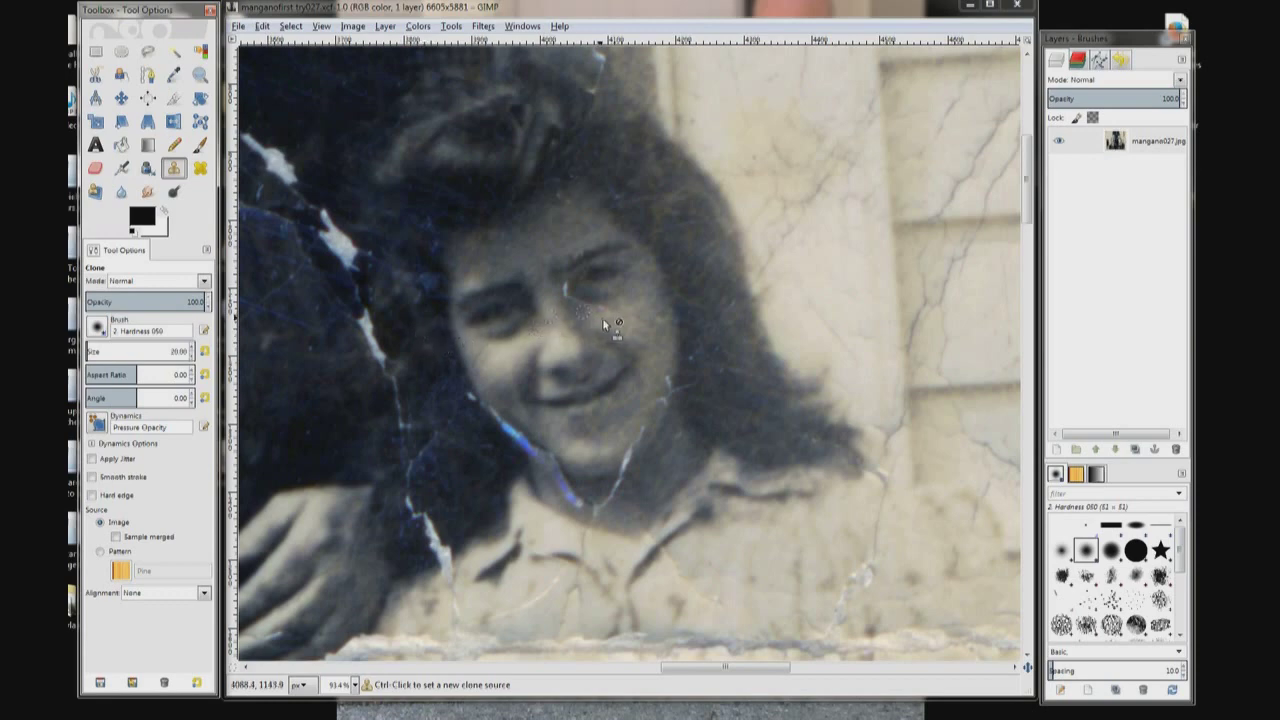
click(402, 363)
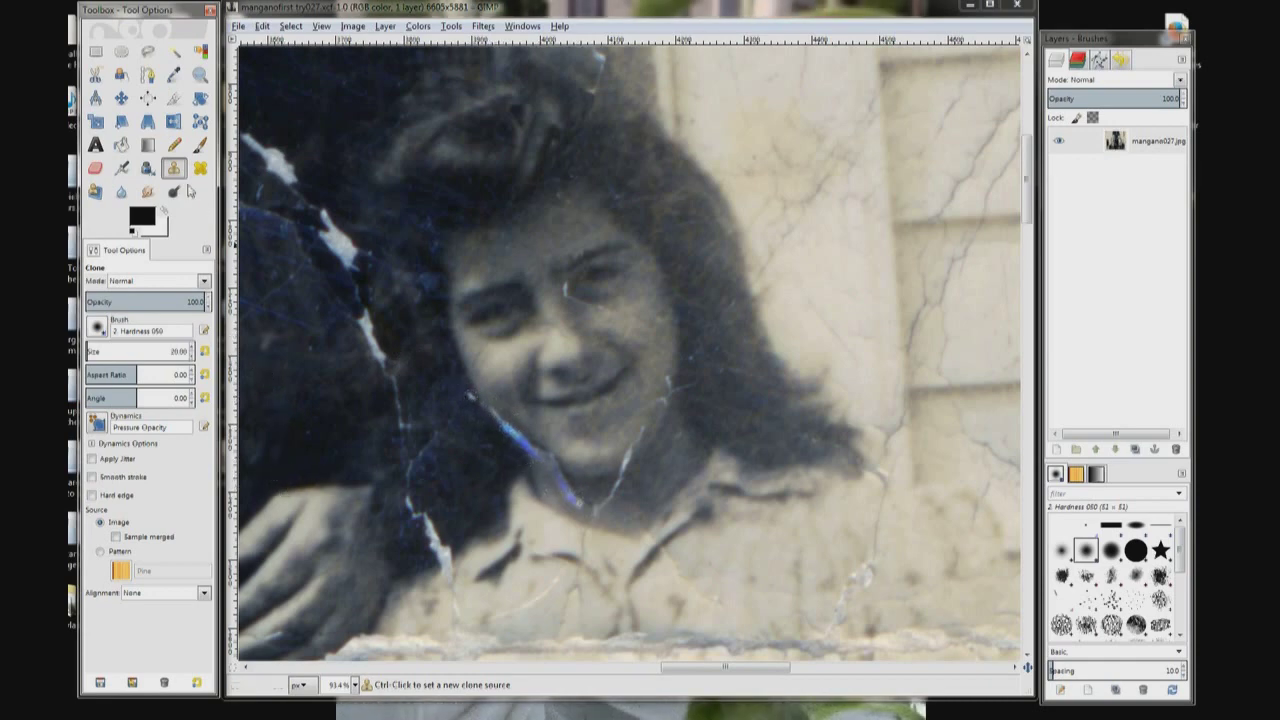
click(201, 76)
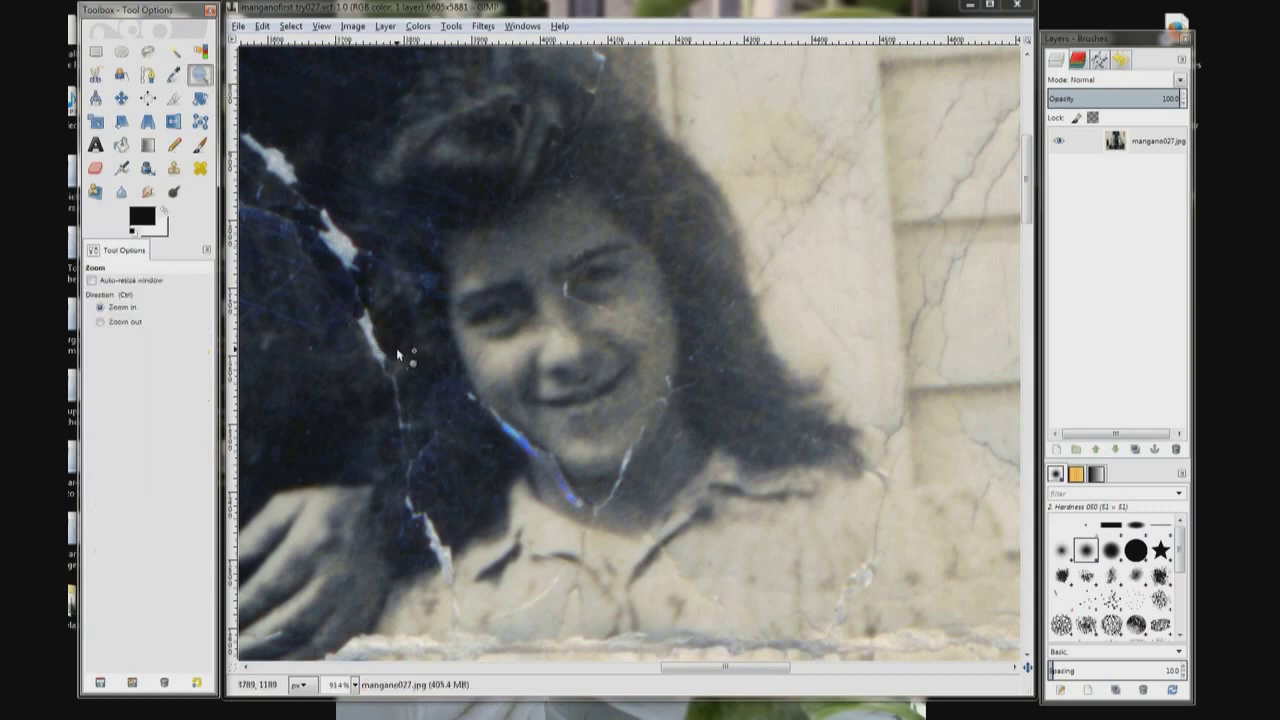
drag(397, 348, 613, 572)
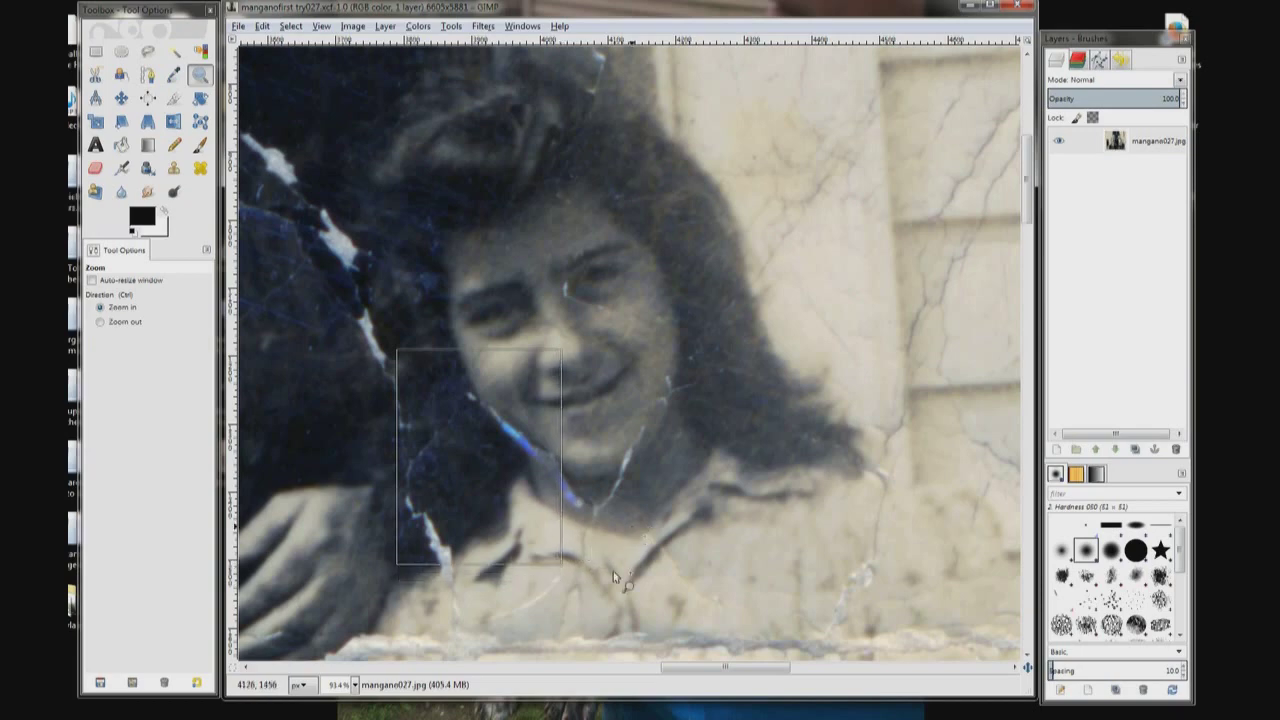
drag(650, 529, 733, 572)
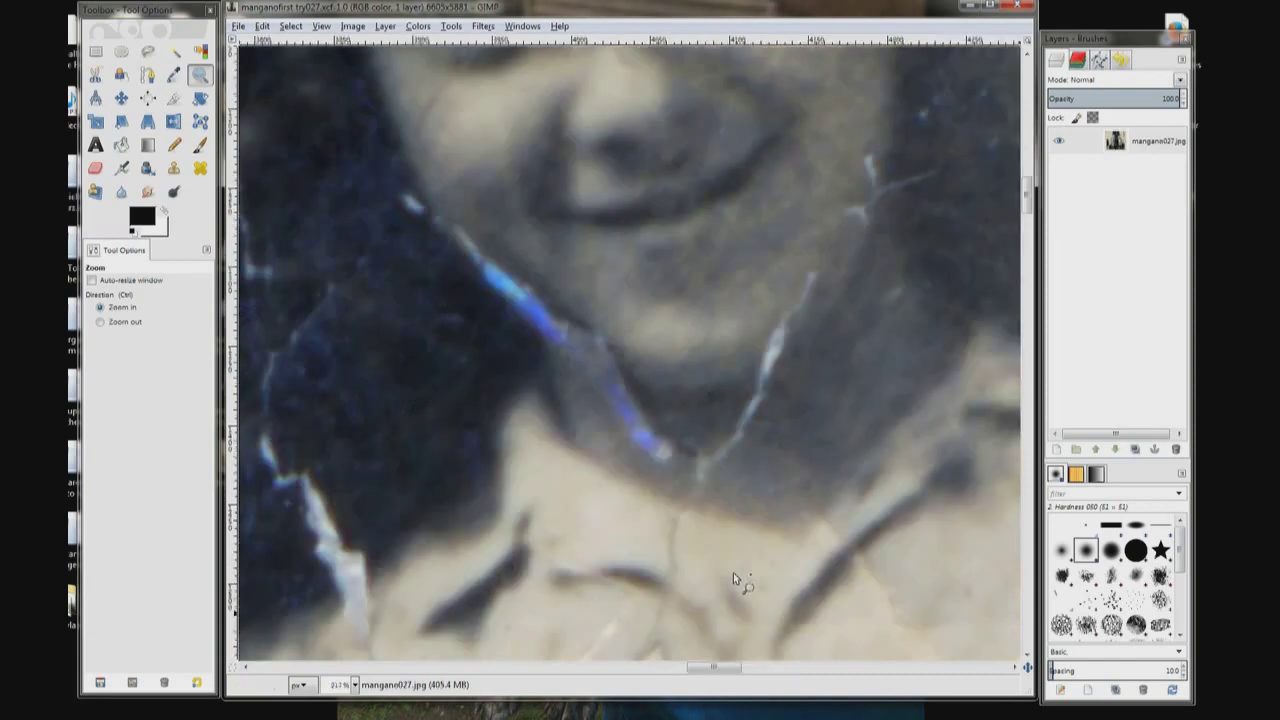
click(174, 170)
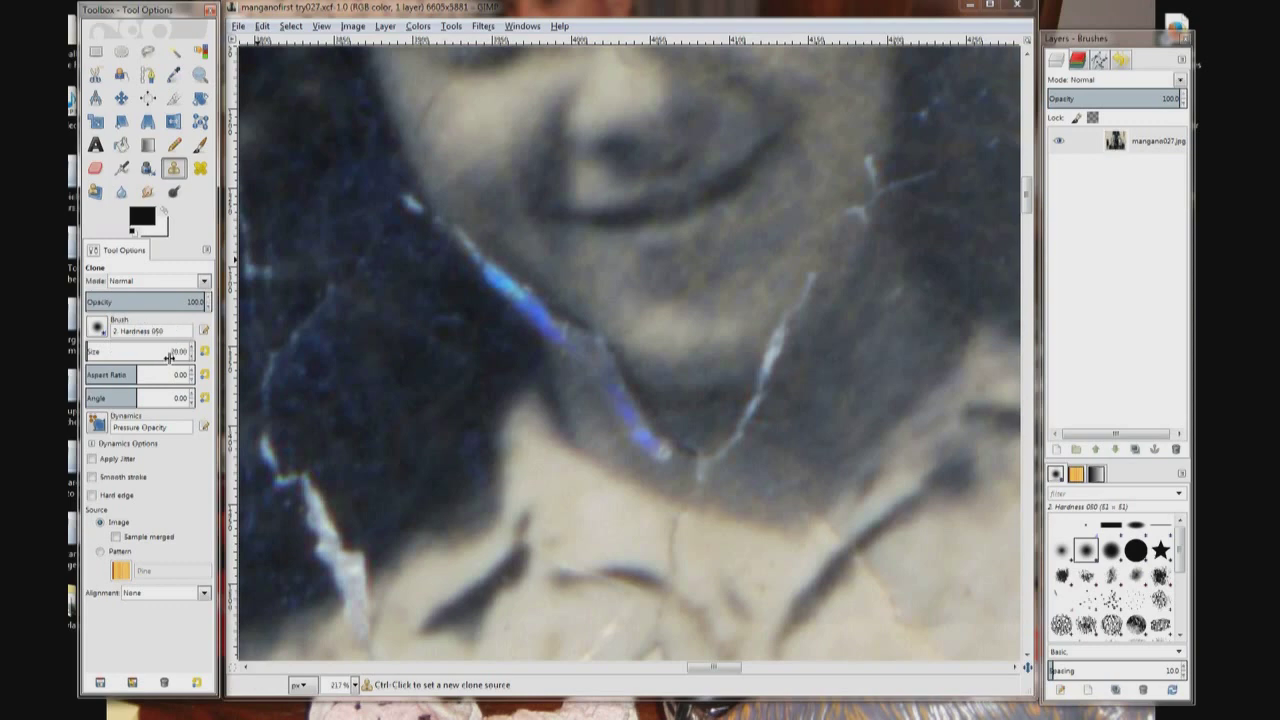
ctrl+click(379, 211)
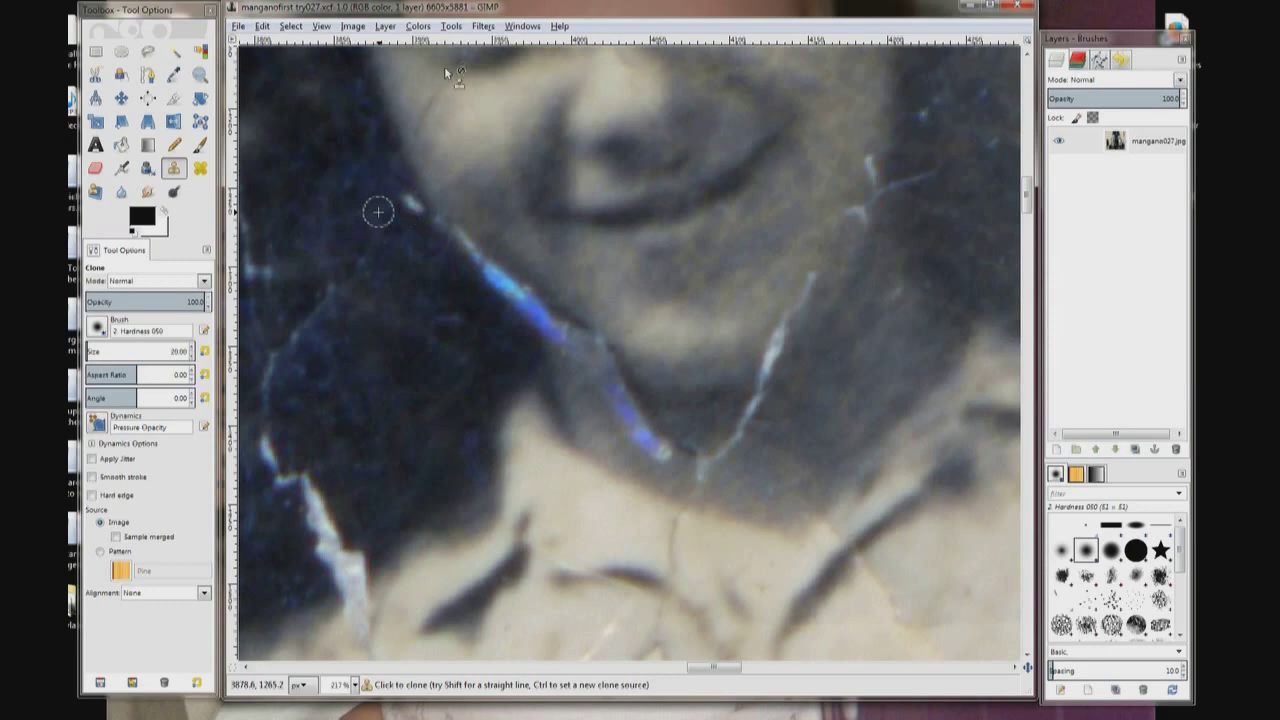
click(408, 204)
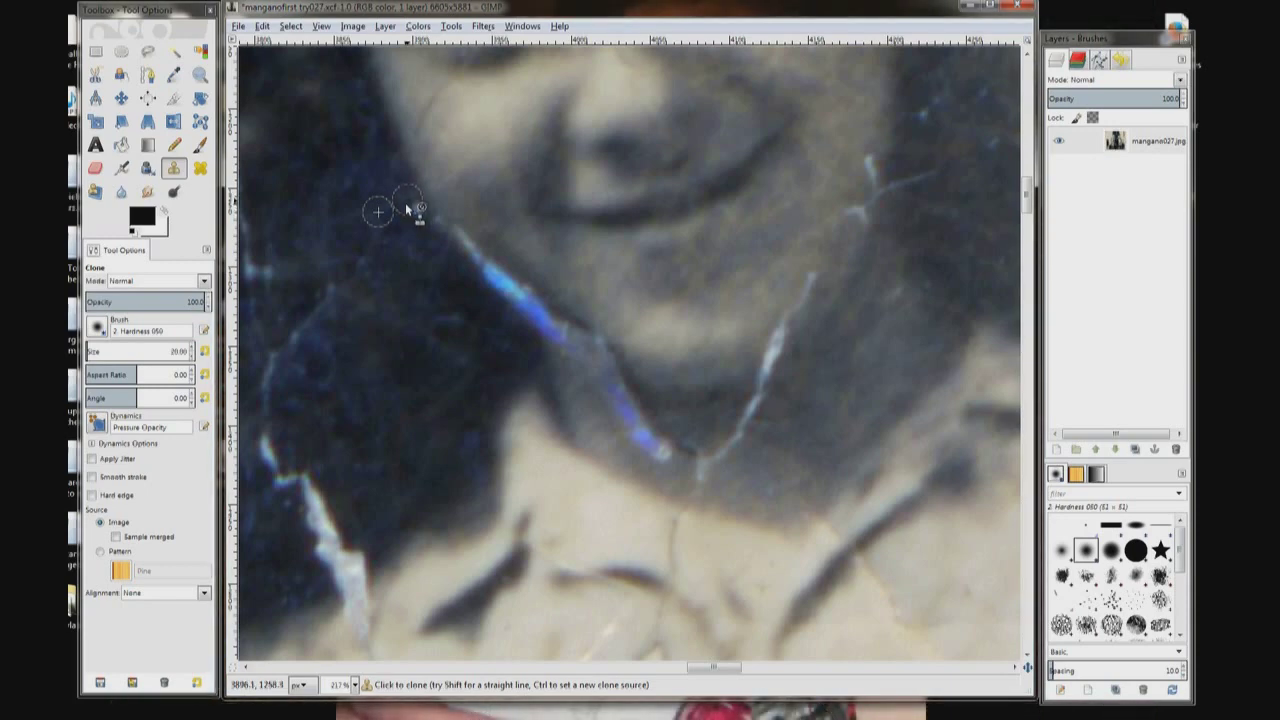
click(424, 257)
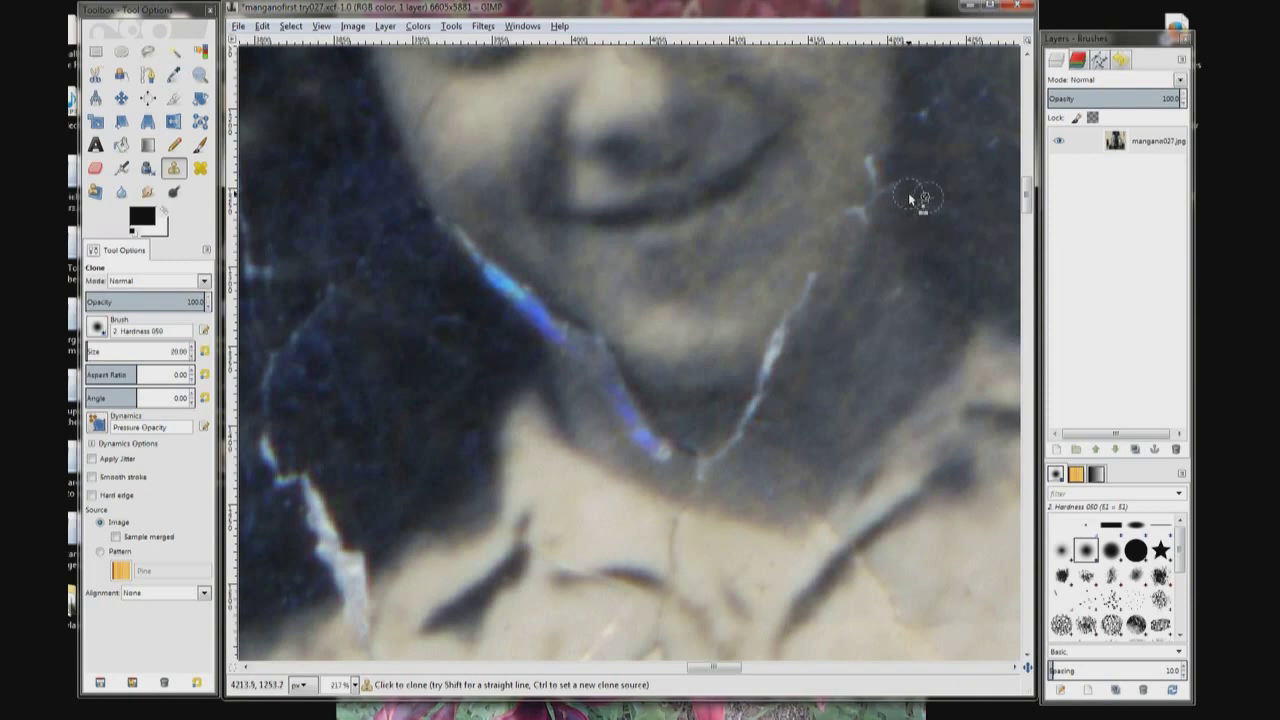
Clone the dark hair texture over the thin crack branching outward from the right side of the girl's jaw
ctrl+click(912, 193)
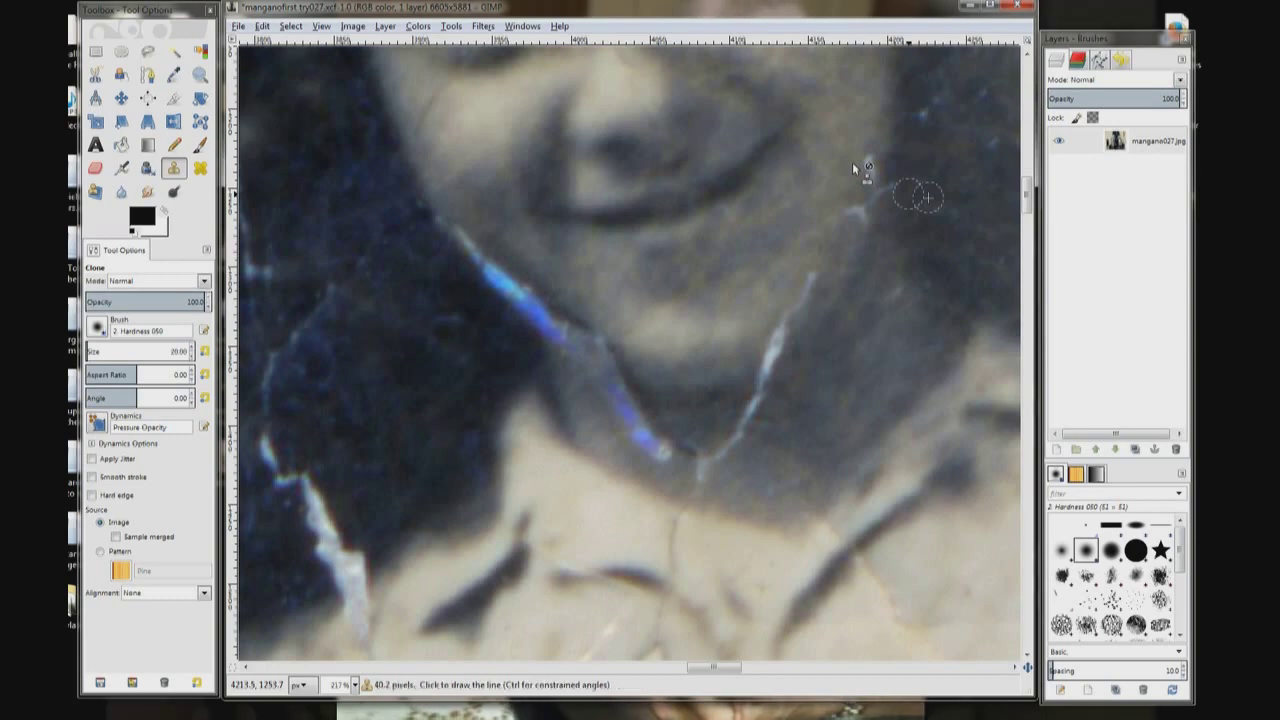
key(shift)
key(shift)
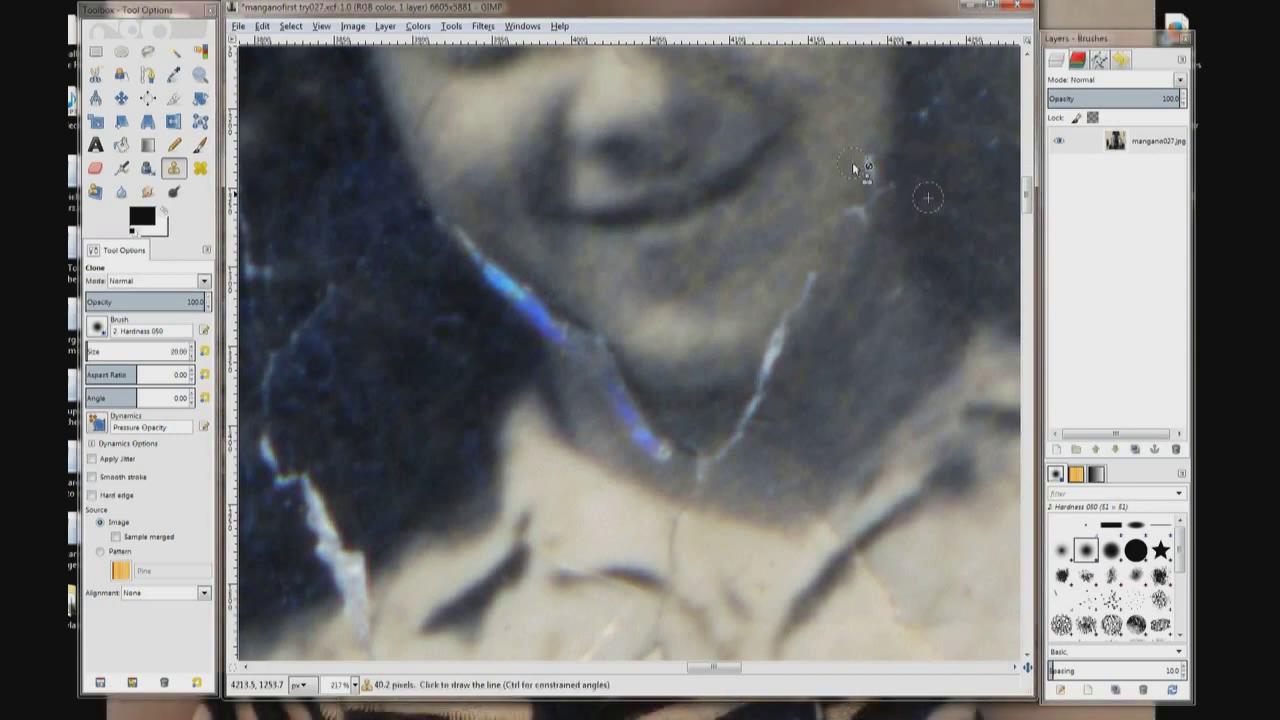
key(shift)
key(shift)
key(shift)
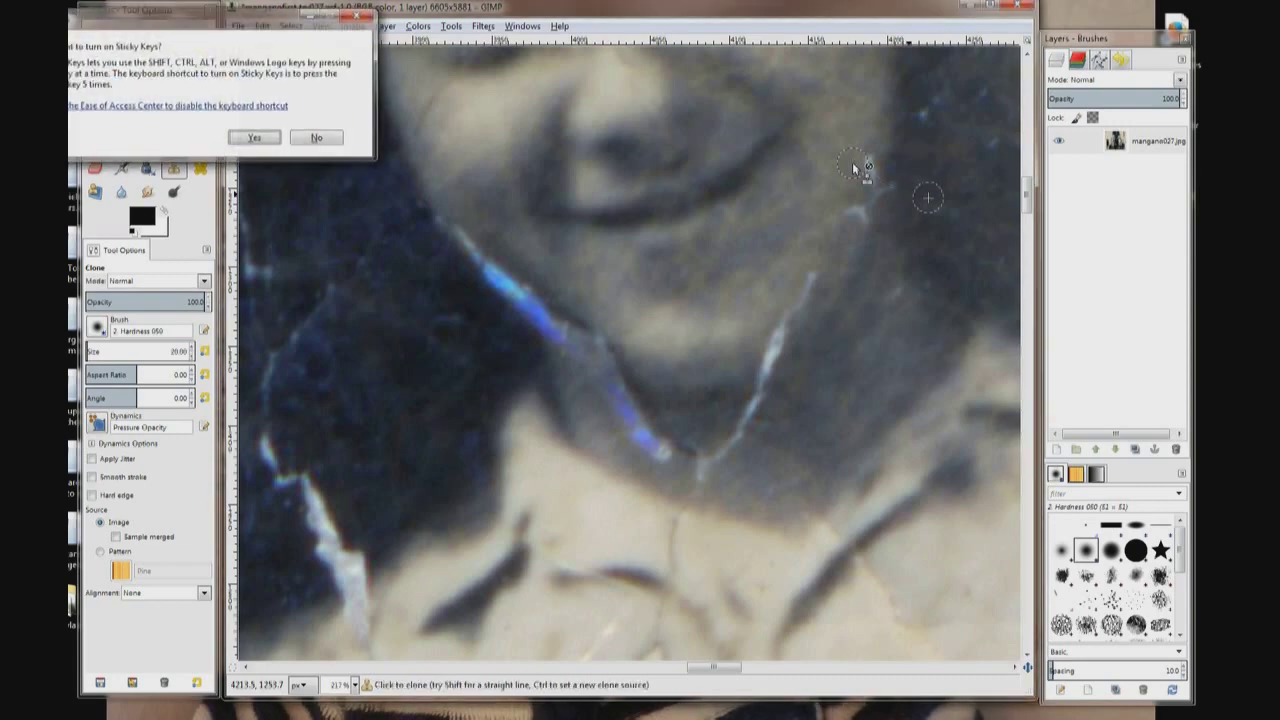
key(Escape)
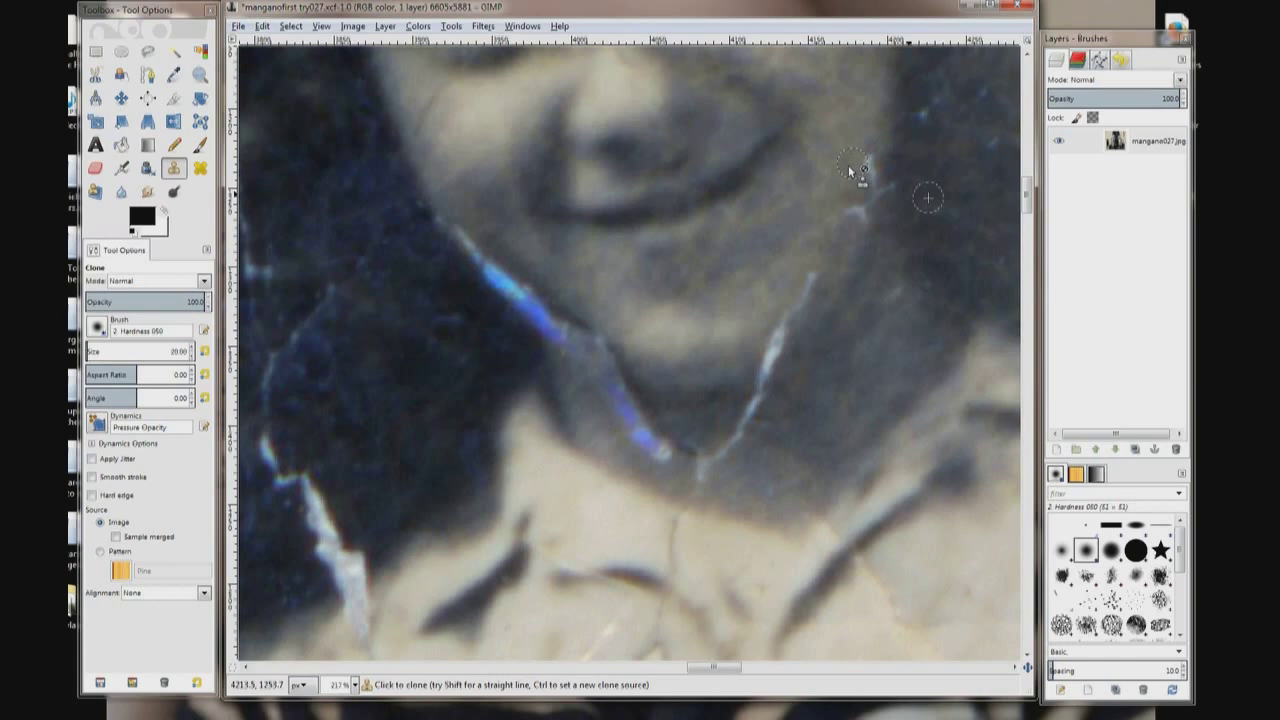
Clone nearby skin tone over the upper part of the crack along the right edge of the girl's cheek
key(ctrl)
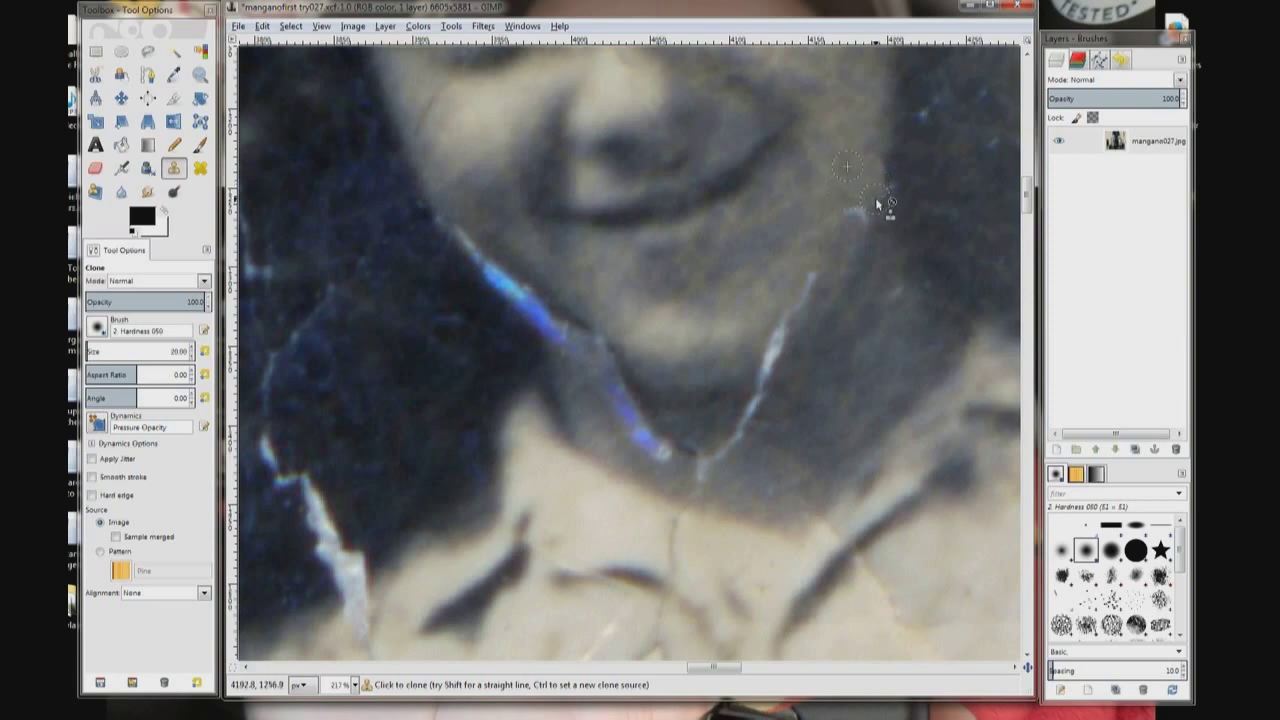
key(ctrl)
ctrl+click(837, 230)
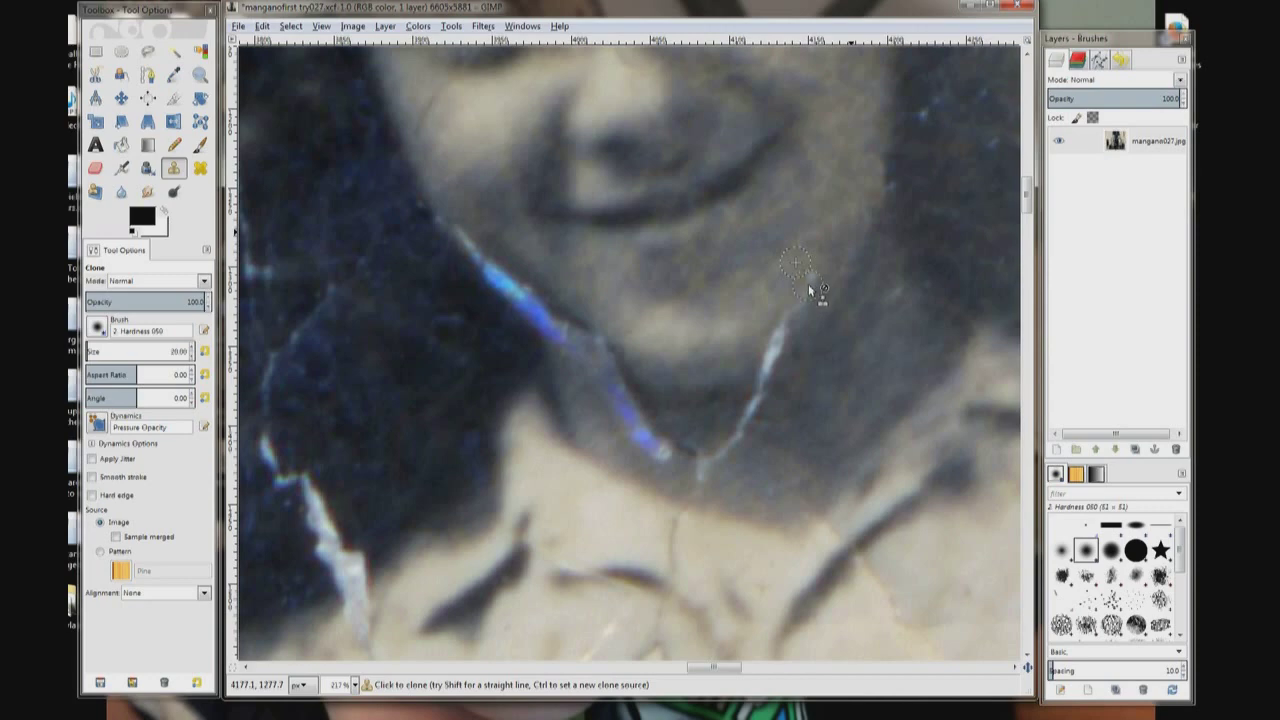
Clone adjacent chin and neck tones over the white crack running down from the right jawline onto the neck
key(ctrl)
ctrl+click(755, 338)
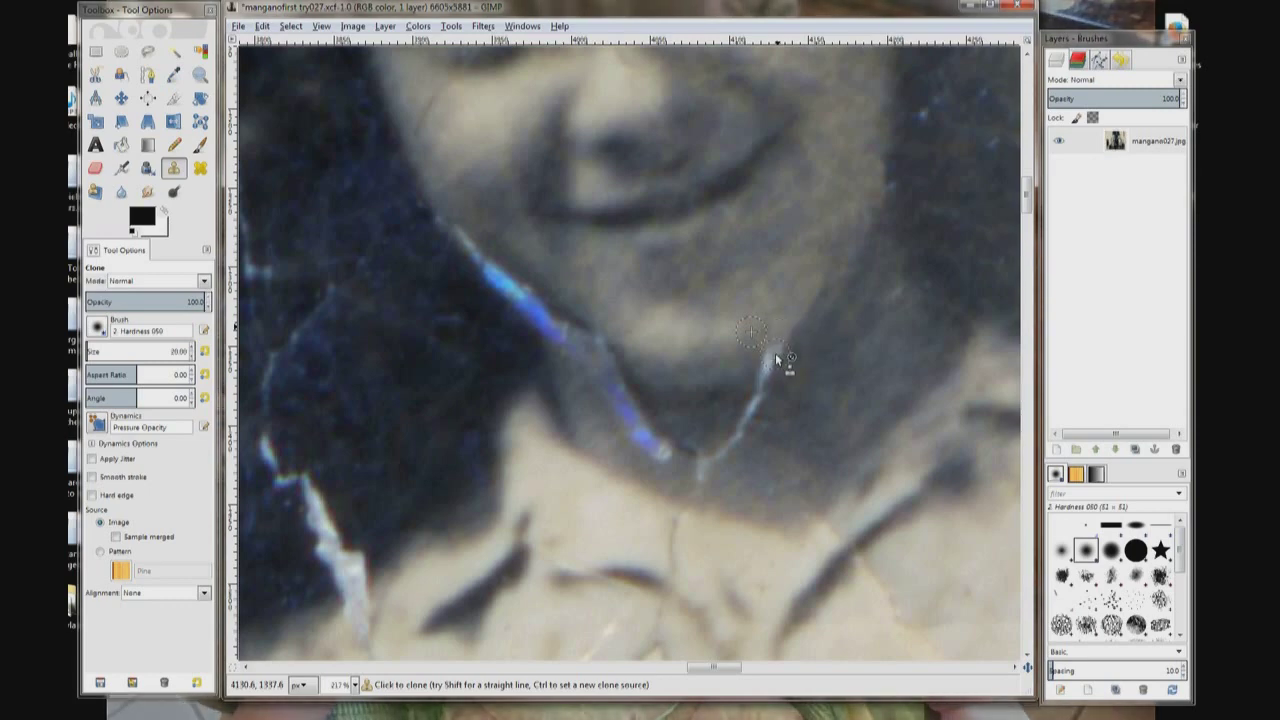
click(775, 350)
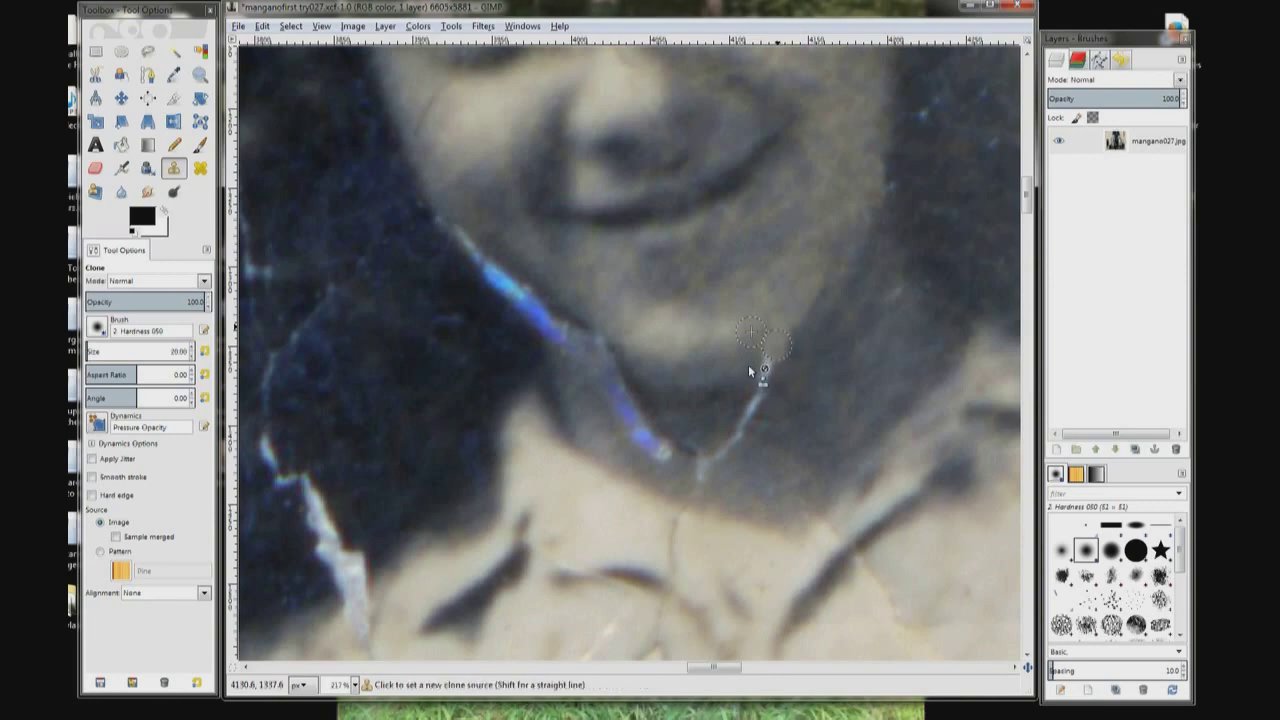
ctrl+click(750, 368)
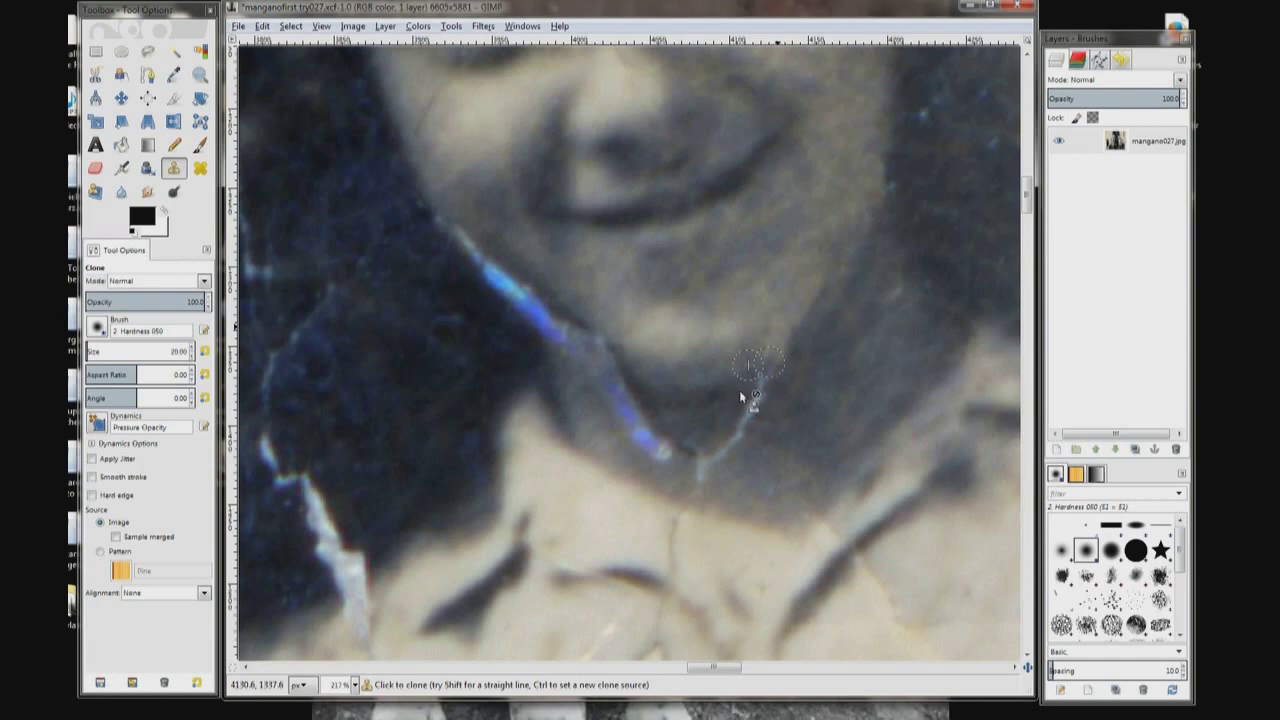
key(ctrl)
ctrl+click(740, 396)
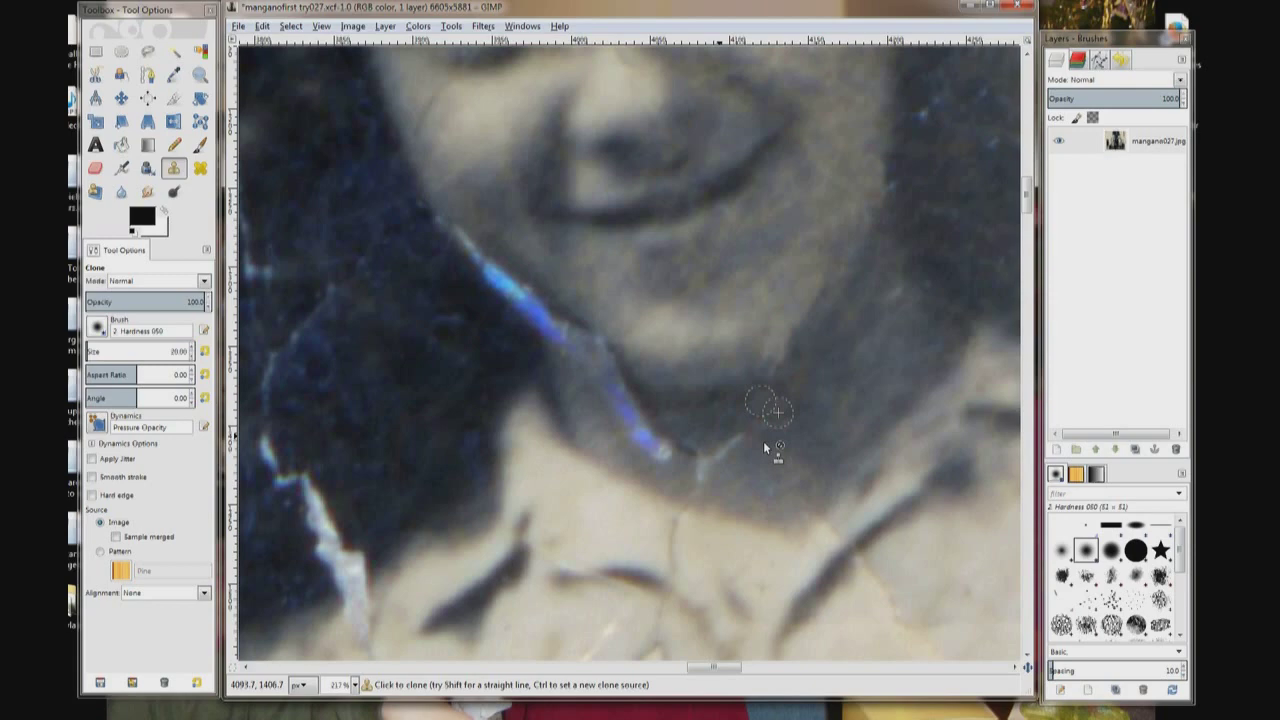
Clone neck shading over the remaining lower end of the right-hand crack, just above the shirt collar
ctrl+click(765, 443)
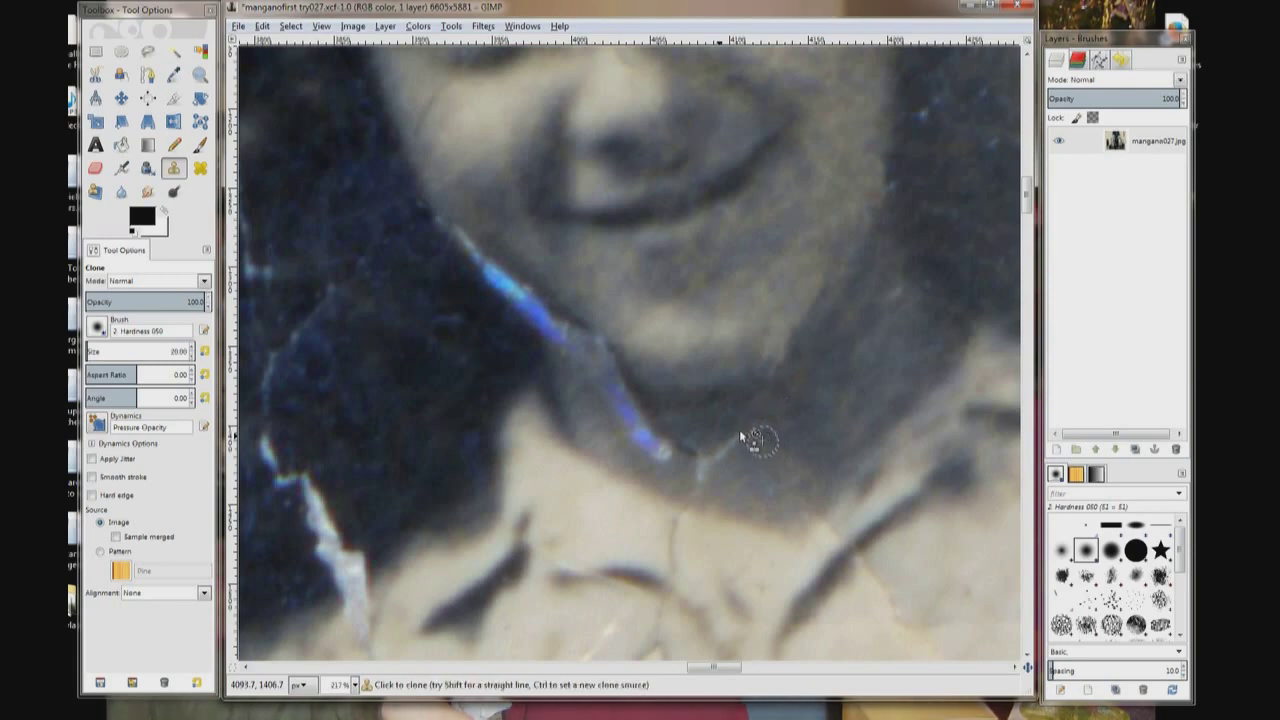
click(740, 431)
mouse_move(740, 435)
mouse_down()
mouse_move(700, 479)
mouse_move(711, 458)
mouse_move(724, 464)
mouse_move(716, 477)
mouse_up()
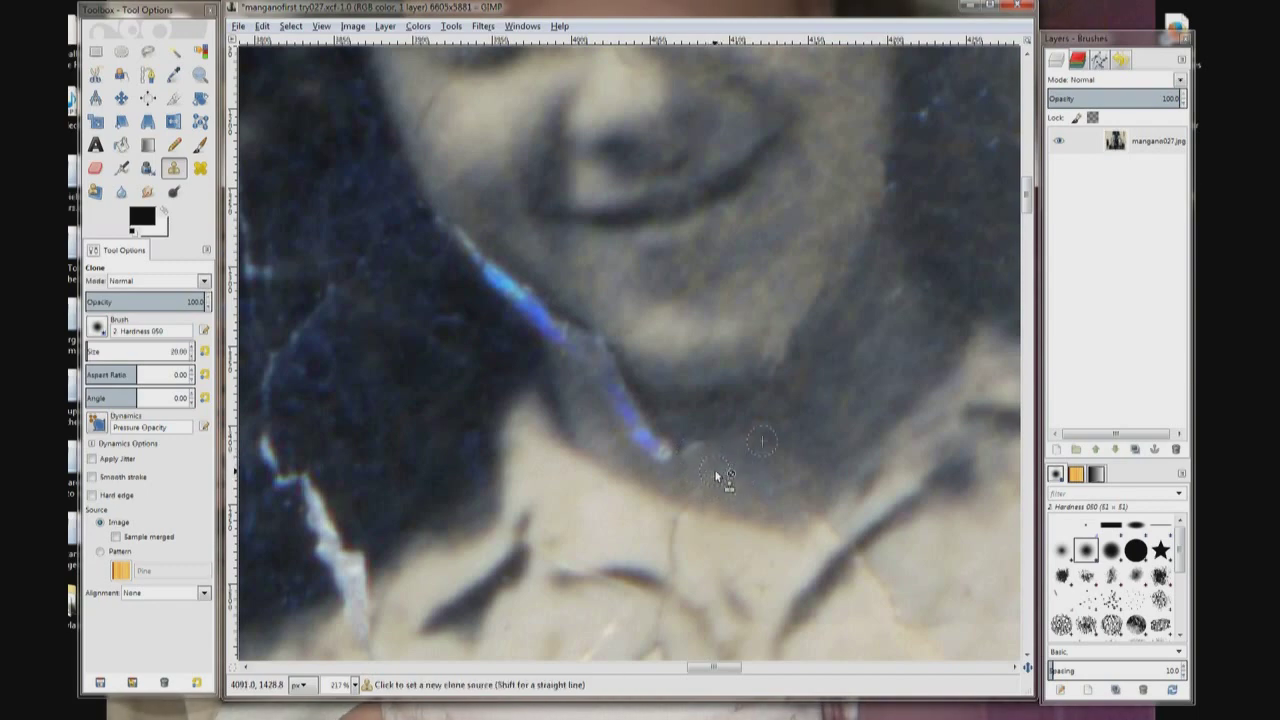
shift+click(716, 477)
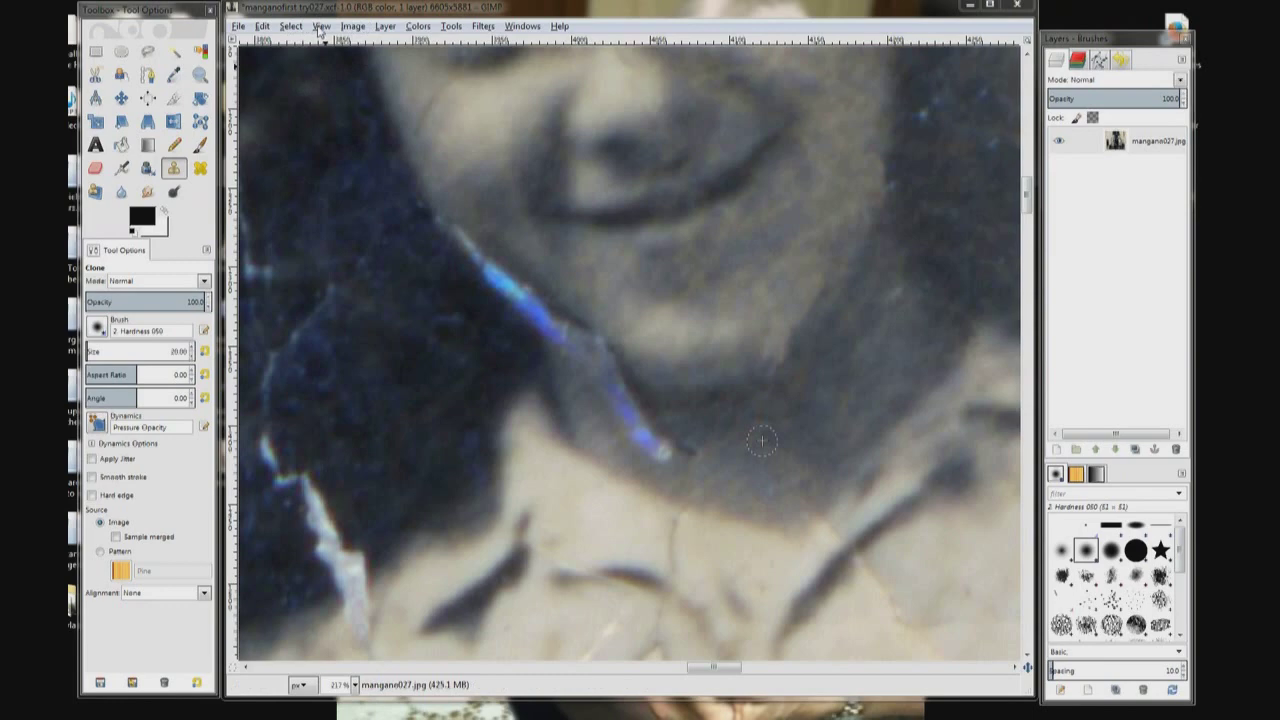
Fit the whole image in the window to review the photo
click(320, 27)
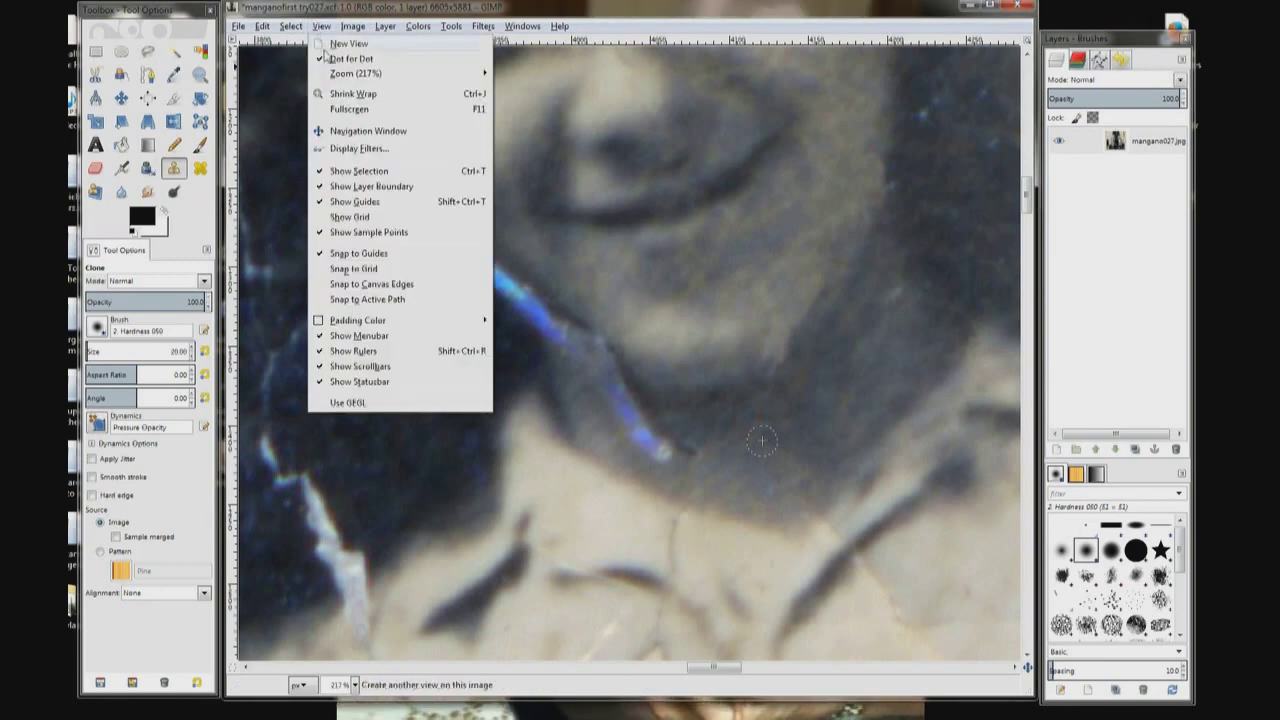
mouse_move(488, 75)
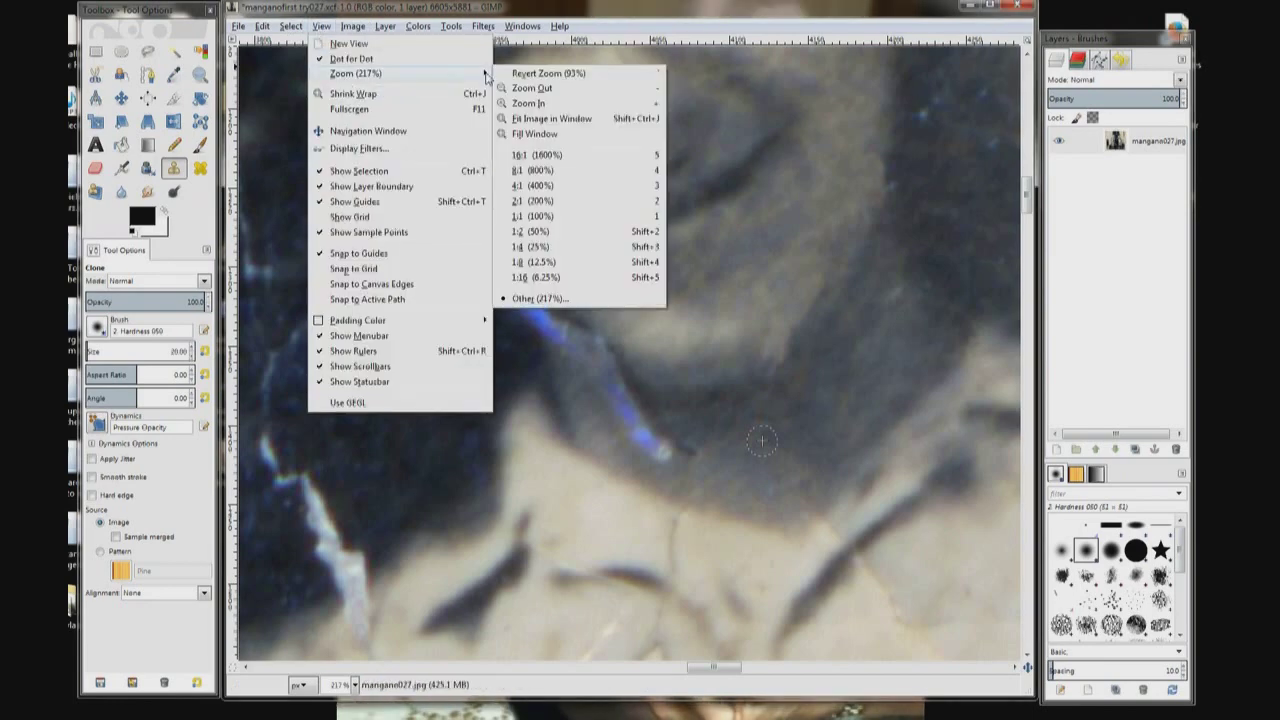
click(584, 120)
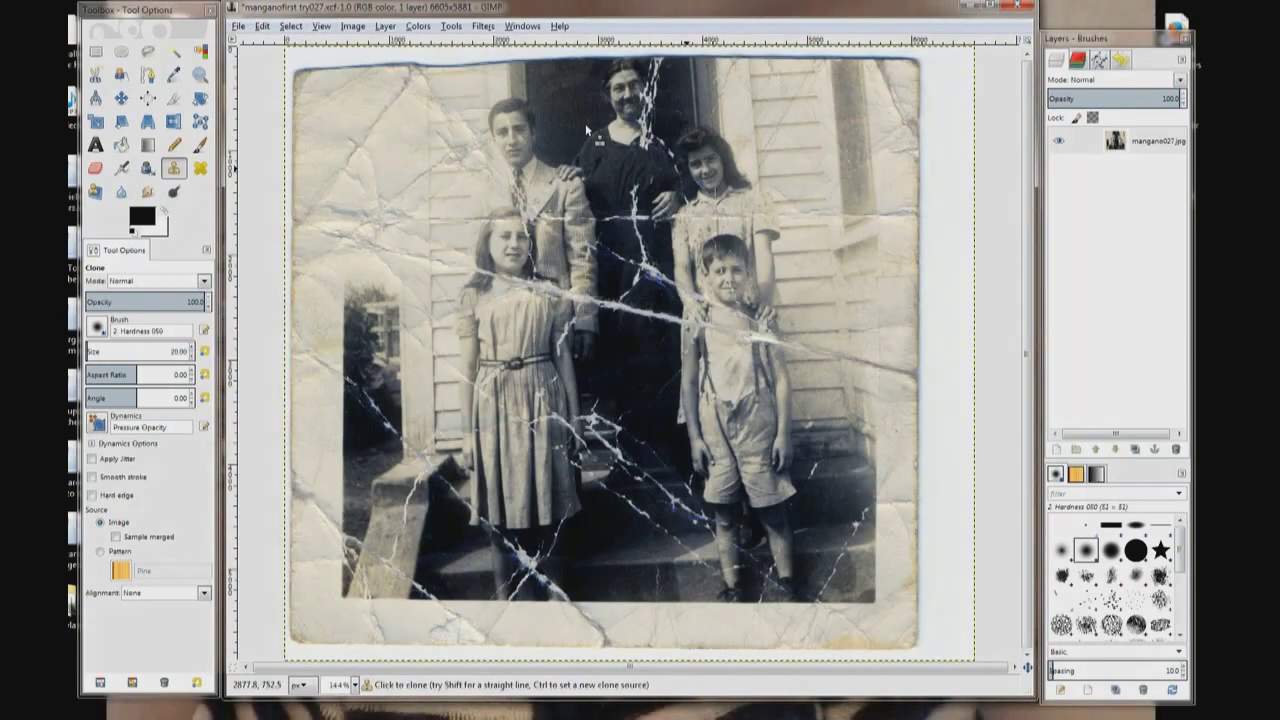